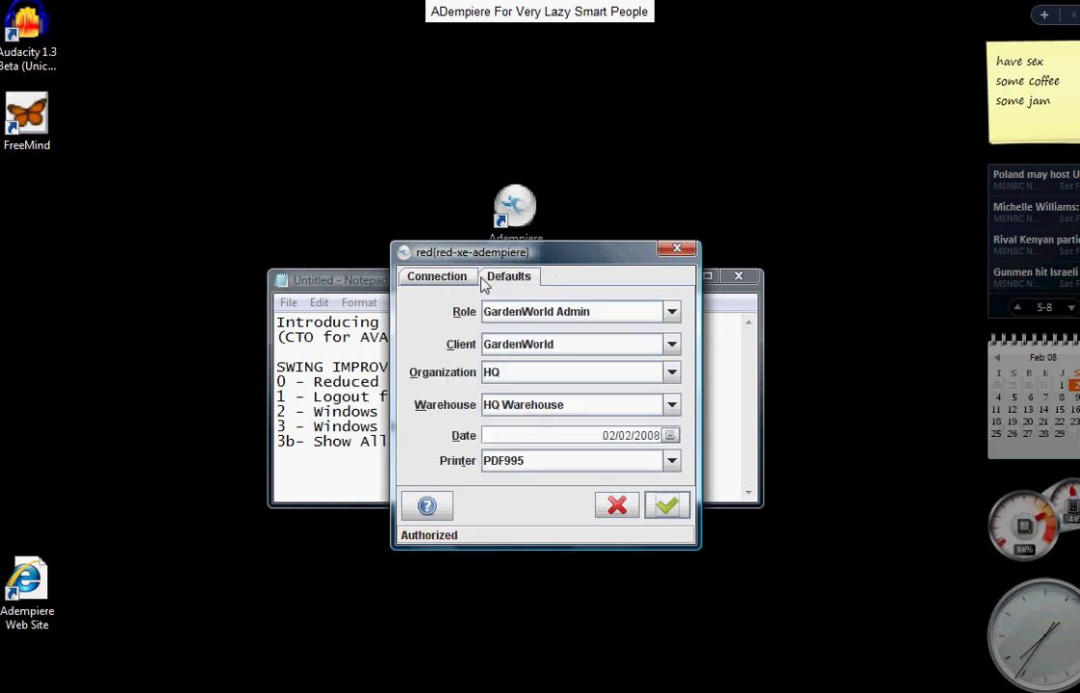
# Nudge the login dialog right, glance at the notes, then bring the GardenWorld login back to front
pyautogui.moveTo(493, 251); pyautogui.dragTo(524, 255)
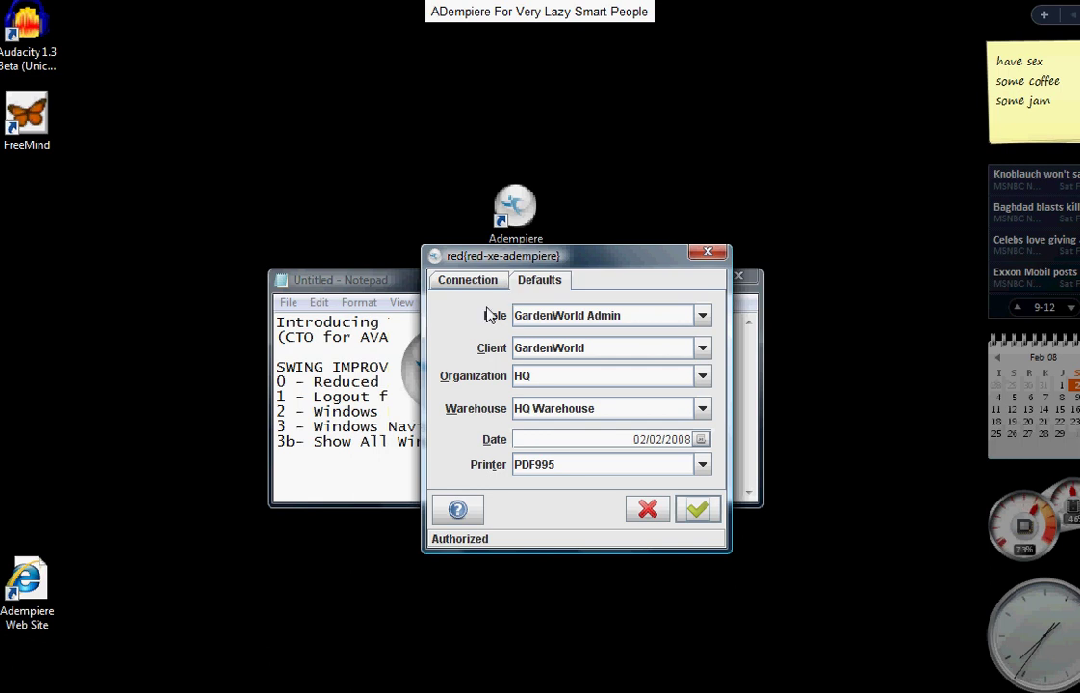
pyautogui.click(362, 285)
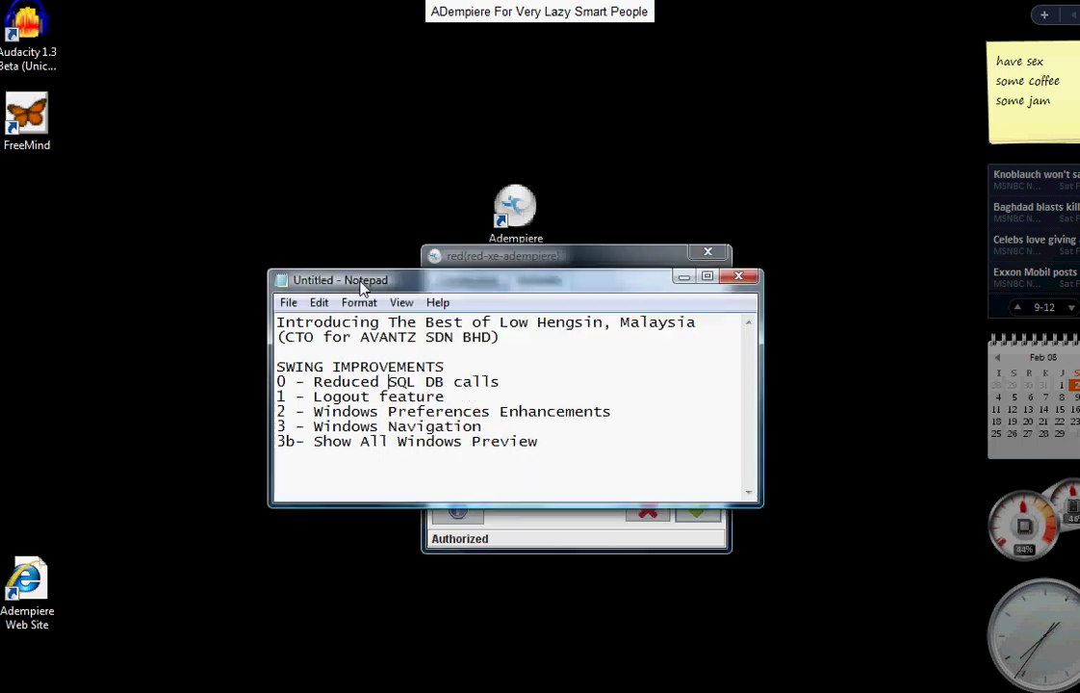
pyautogui.click(501, 255)
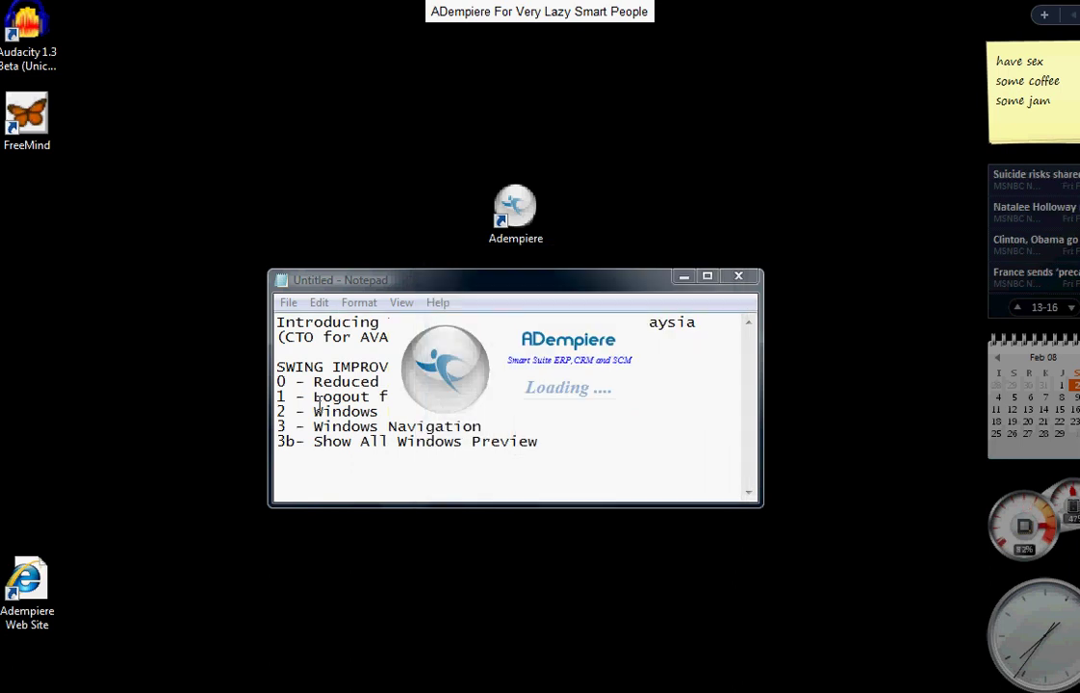
# Move the notes aside and log out of the session via File > Log Out
pyautogui.moveTo(395, 280); pyautogui.dragTo(372, 256)
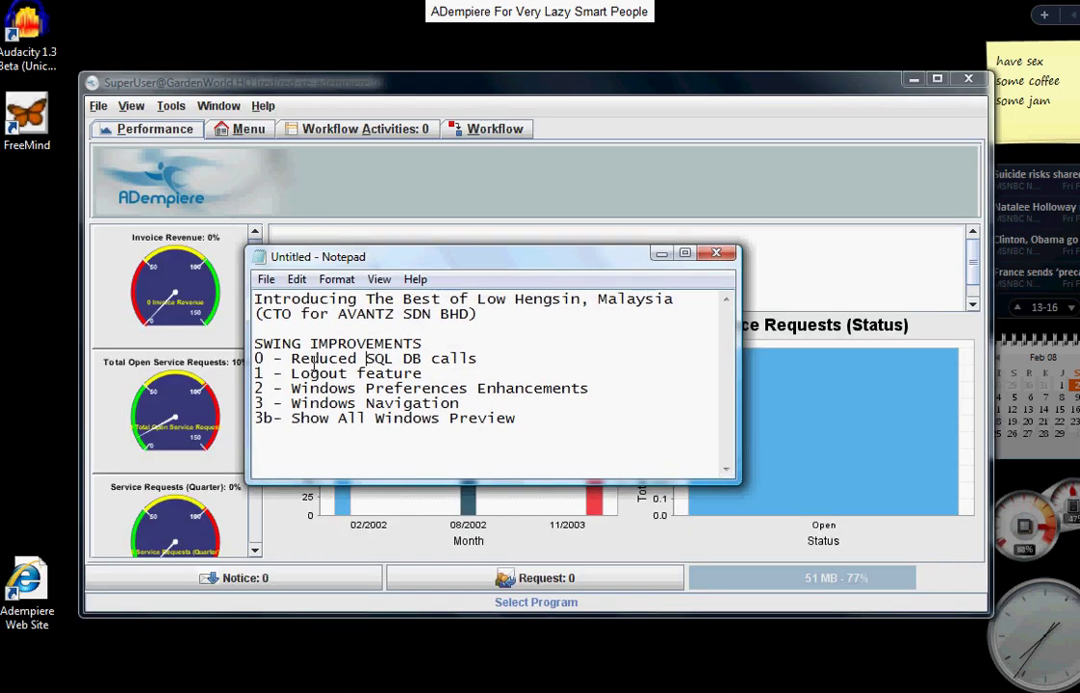
pyautogui.click(98, 108)
pyautogui.click(116, 173)
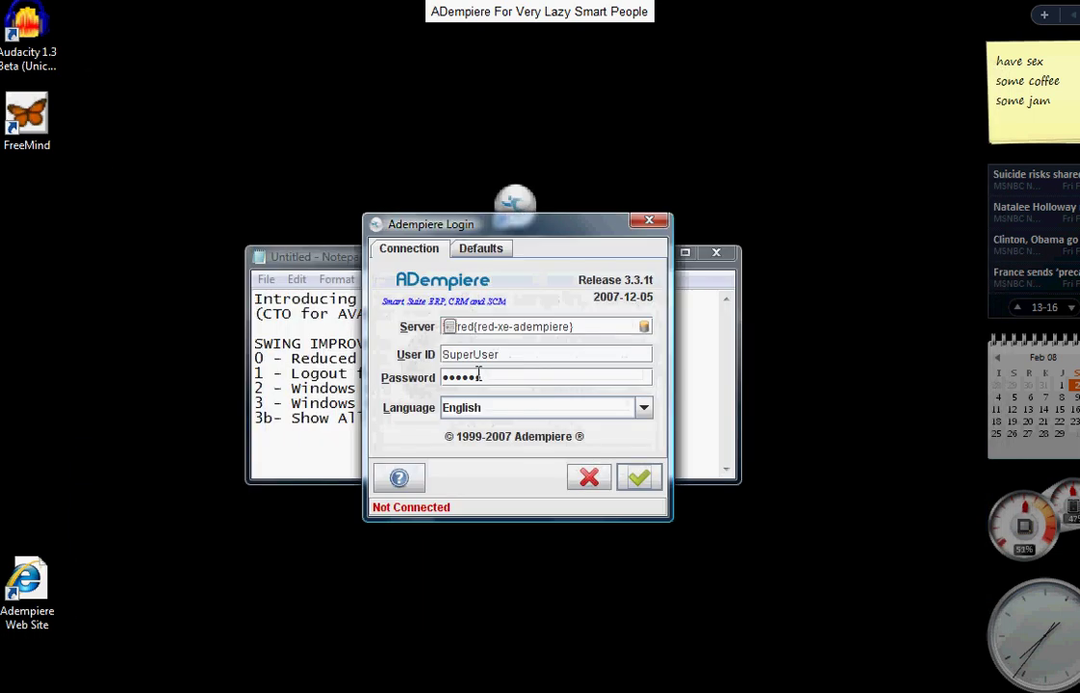
# Log back in, keeping GardenWorld Admin as the role on the Defaults tab
pyautogui.click(649, 488)
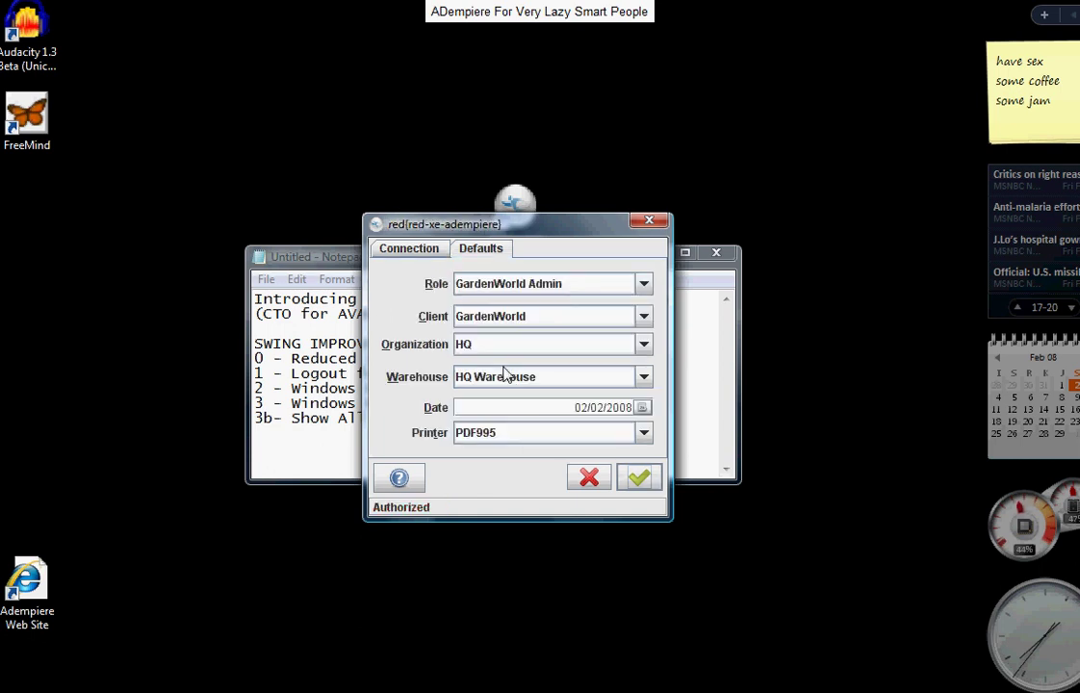
pyautogui.click(535, 279)
pyautogui.click(525, 304)
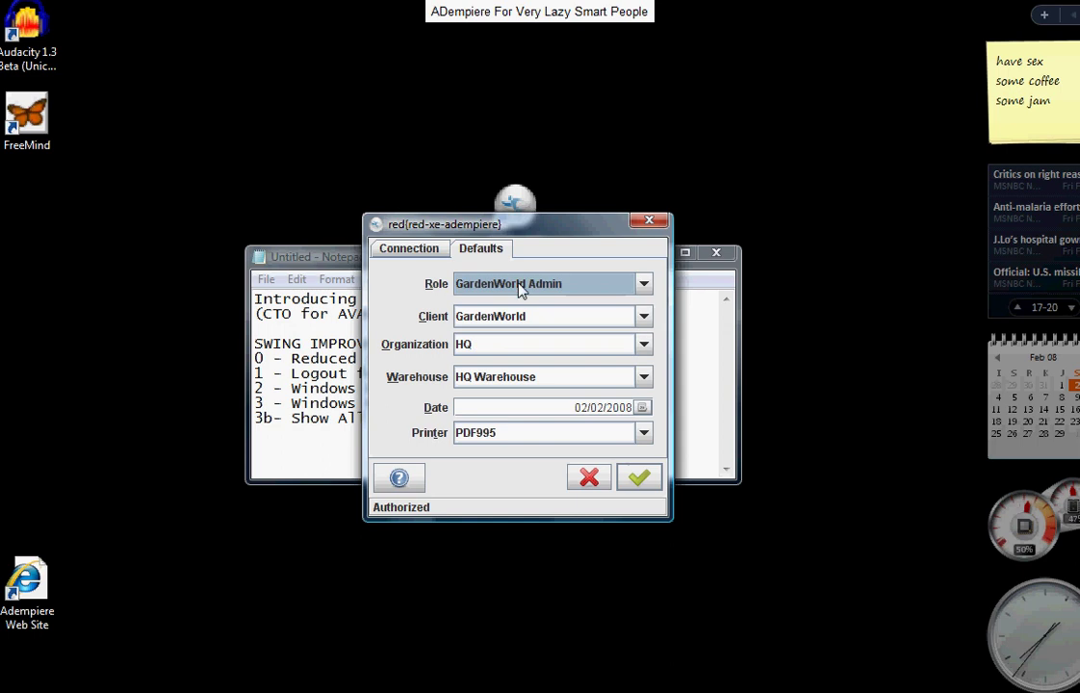
pyautogui.click(660, 489)
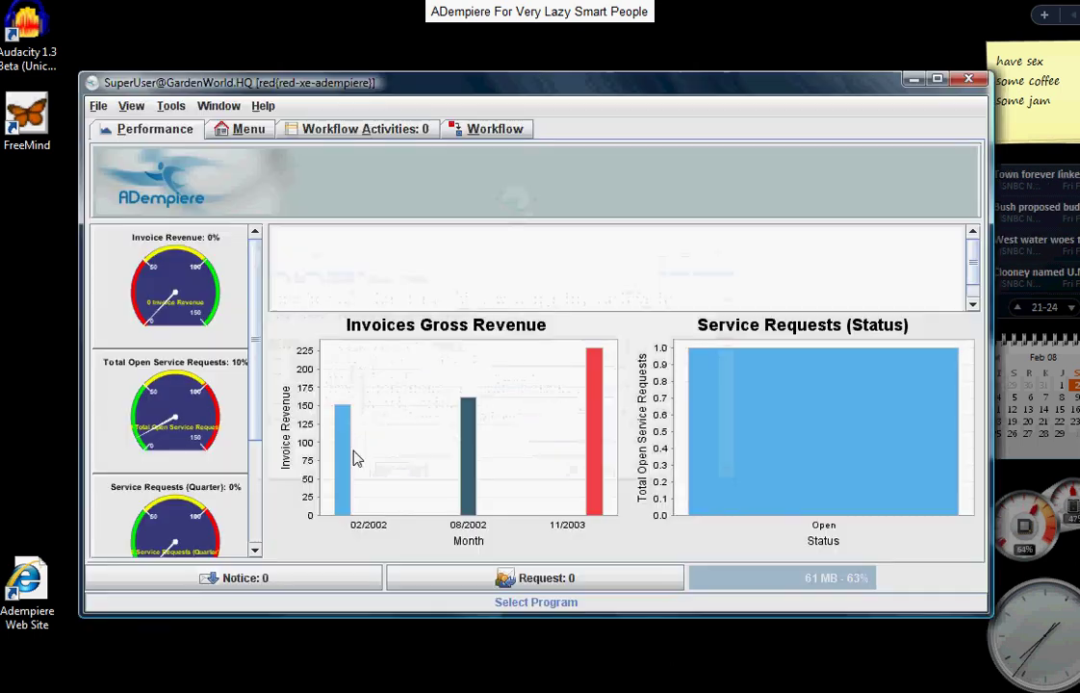
pyautogui.hotkey('alt', 'Tab')
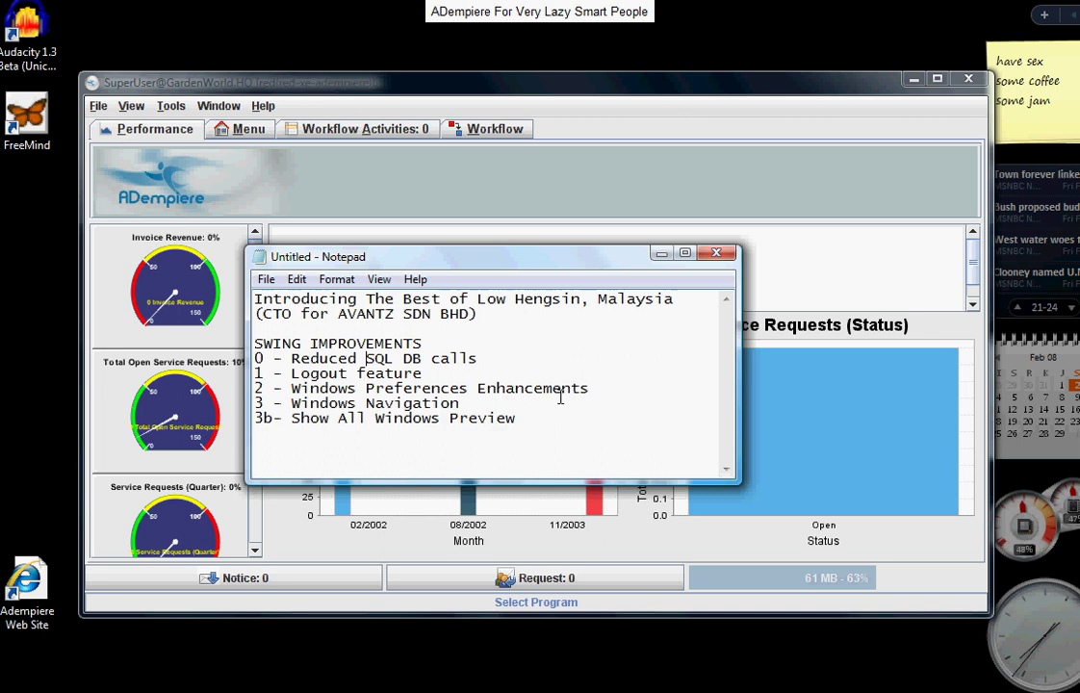
pyautogui.click(184, 94)
pyautogui.click(220, 106)
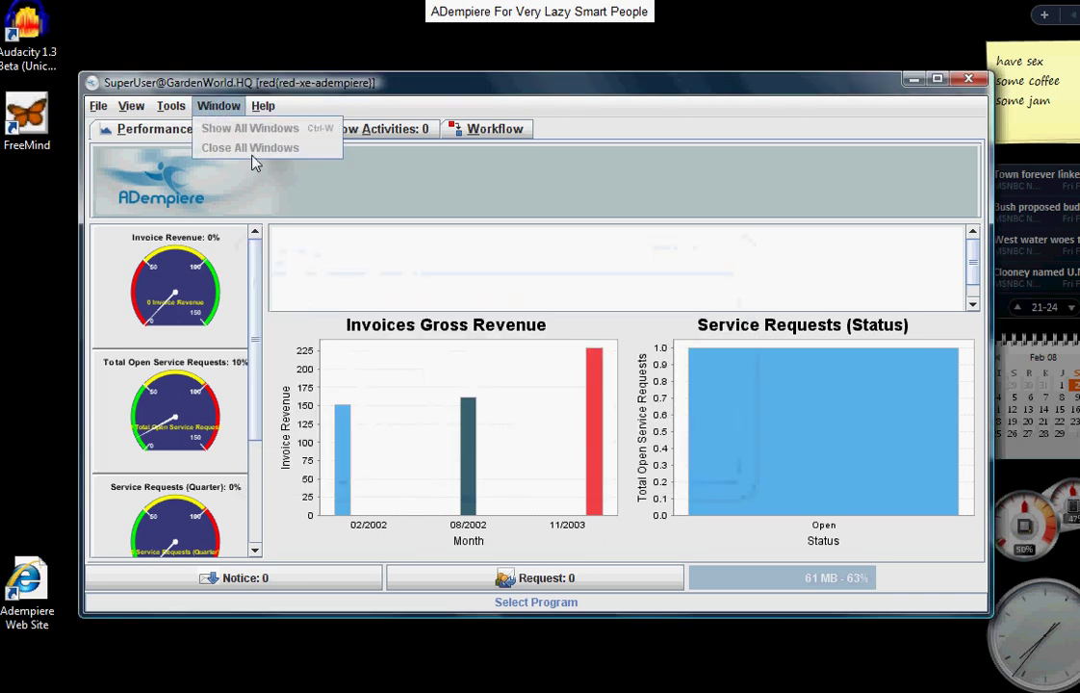
pyautogui.moveTo(171, 105)
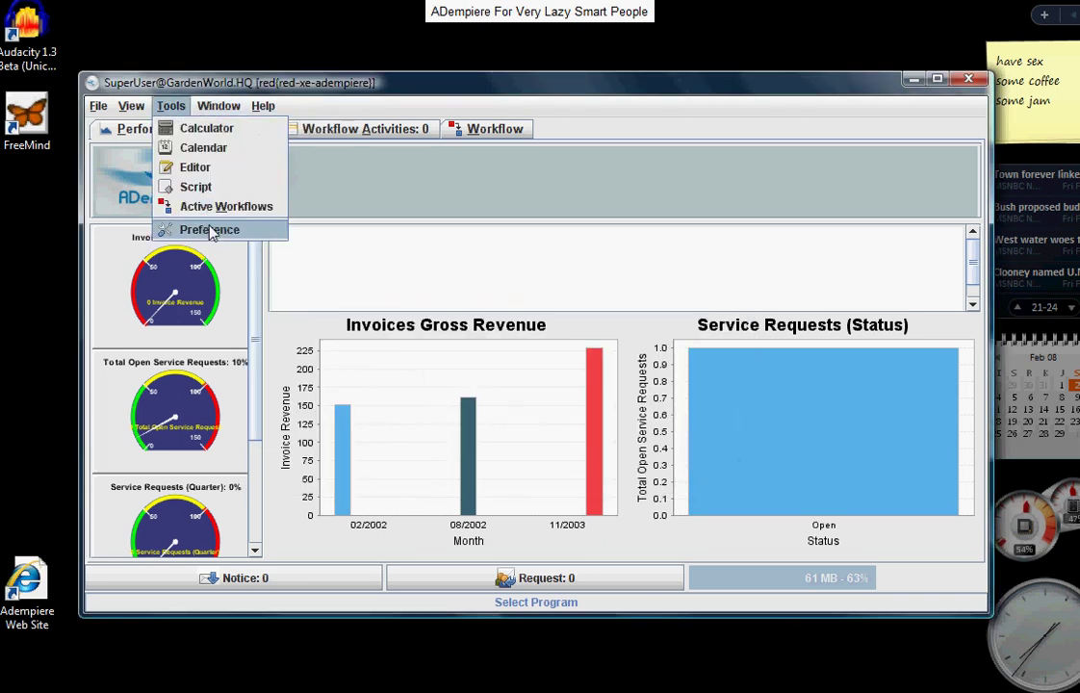
pyautogui.click(210, 231)
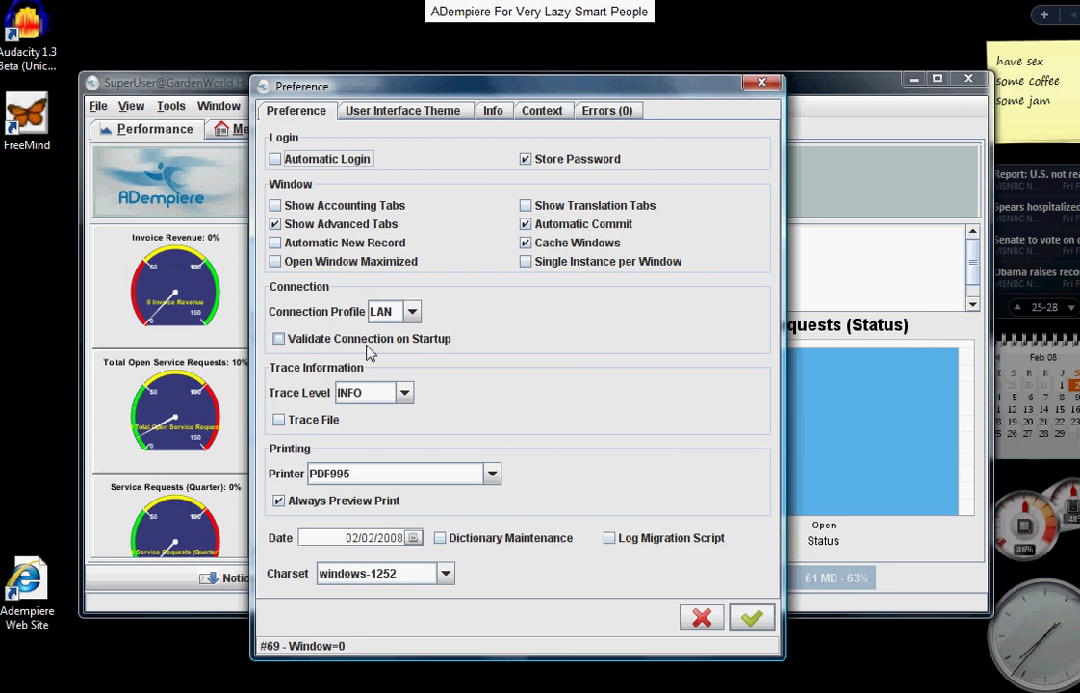
pyautogui.click(279, 344)
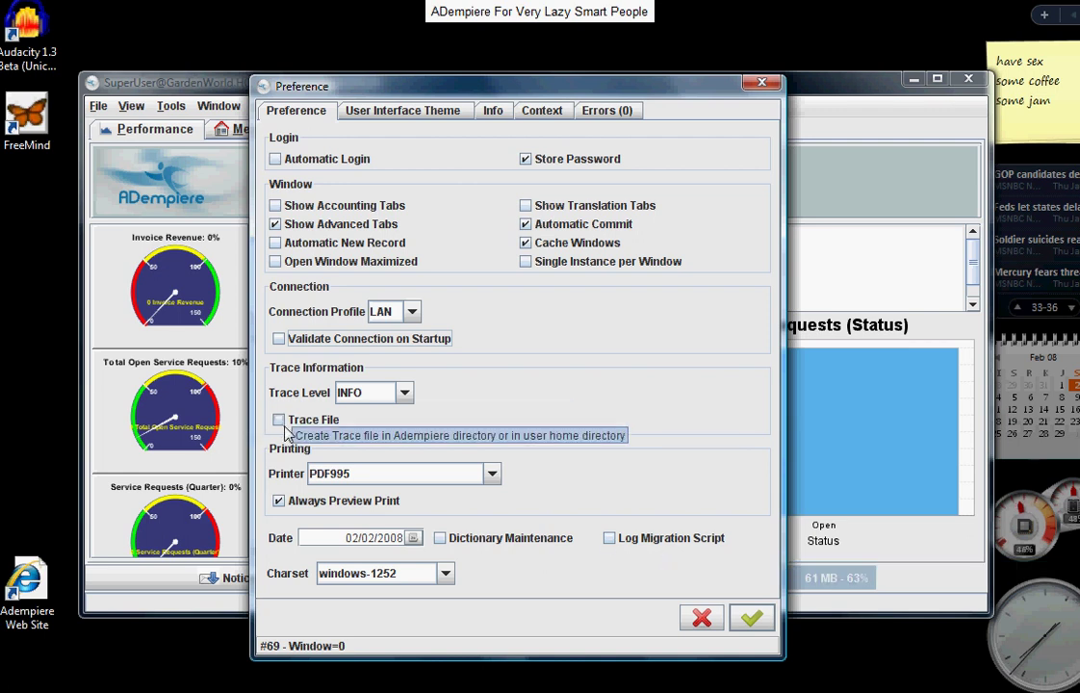
pyautogui.click(400, 114)
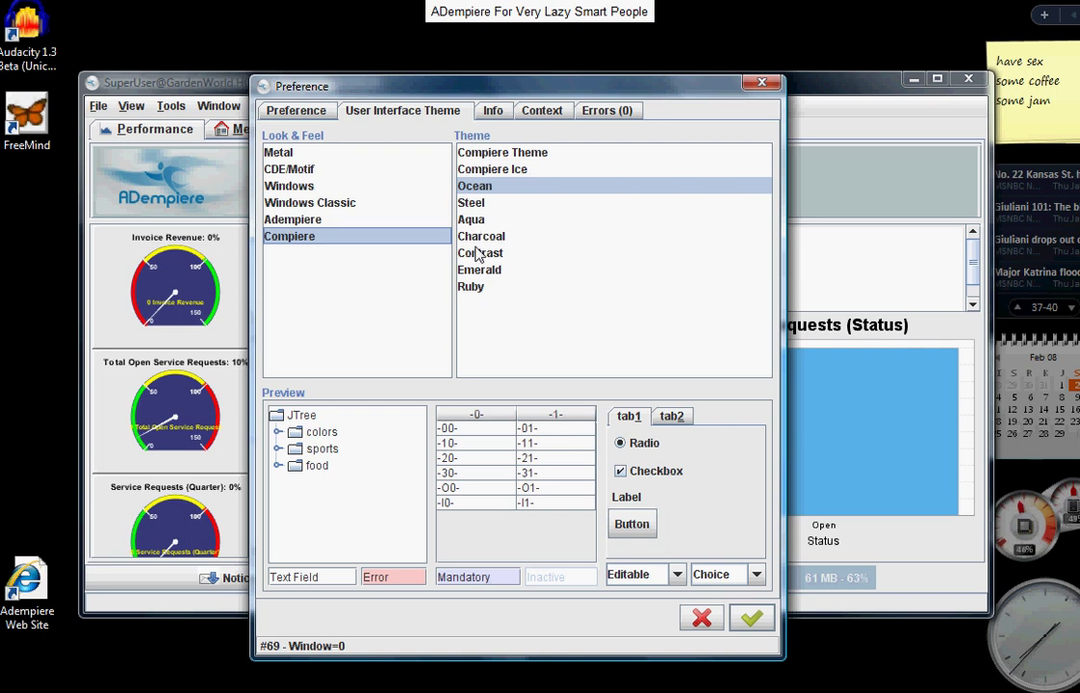
pyautogui.click(702, 620)
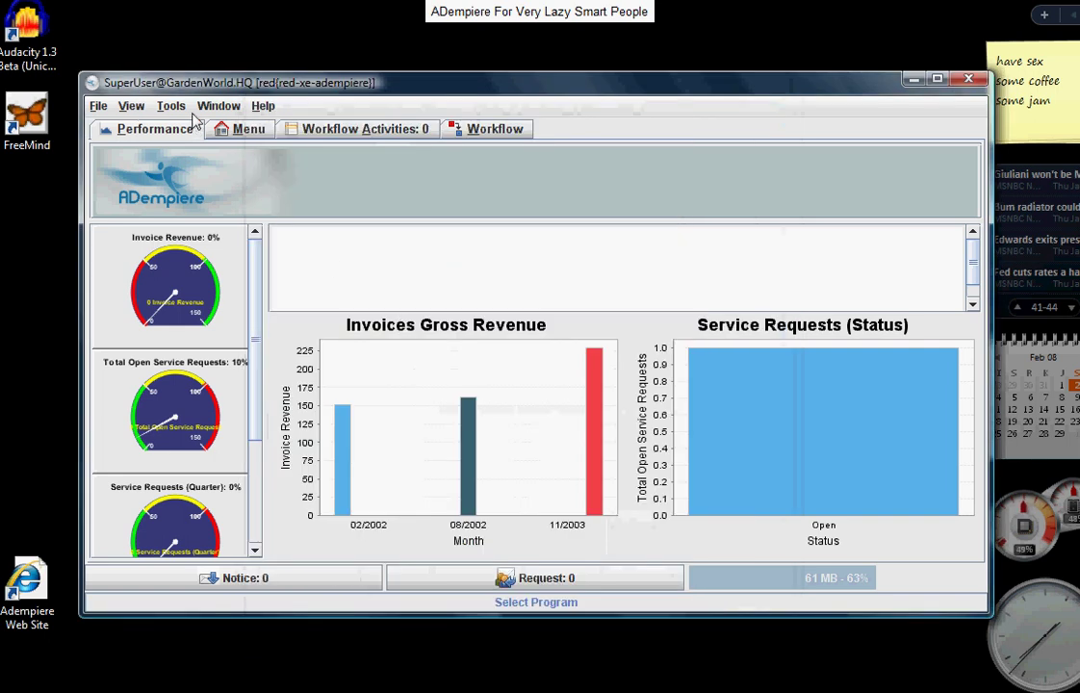
# Open the Business Partner window from the Menu tree
pyautogui.hotkey('alt', 'Tab')
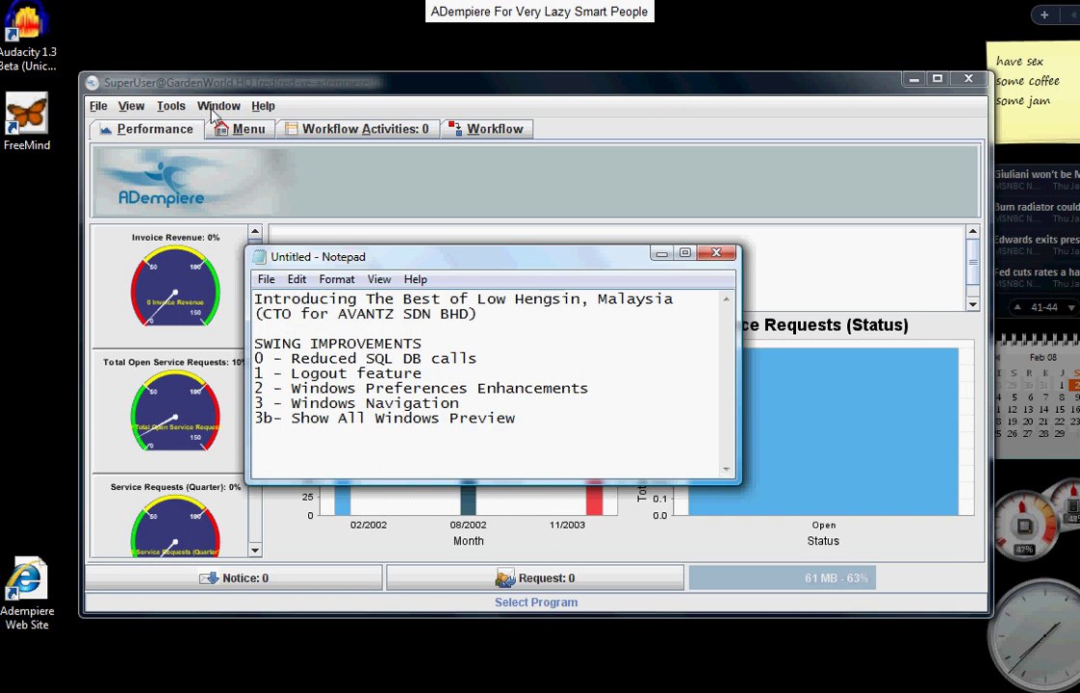
pyautogui.click(253, 131)
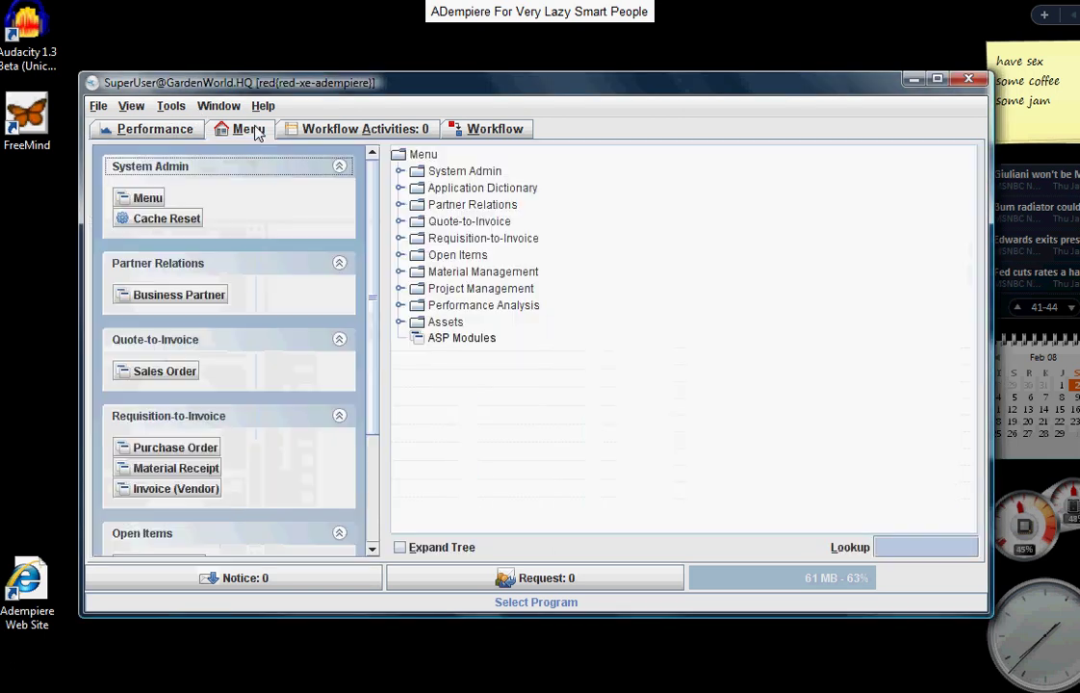
pyautogui.click(196, 297)
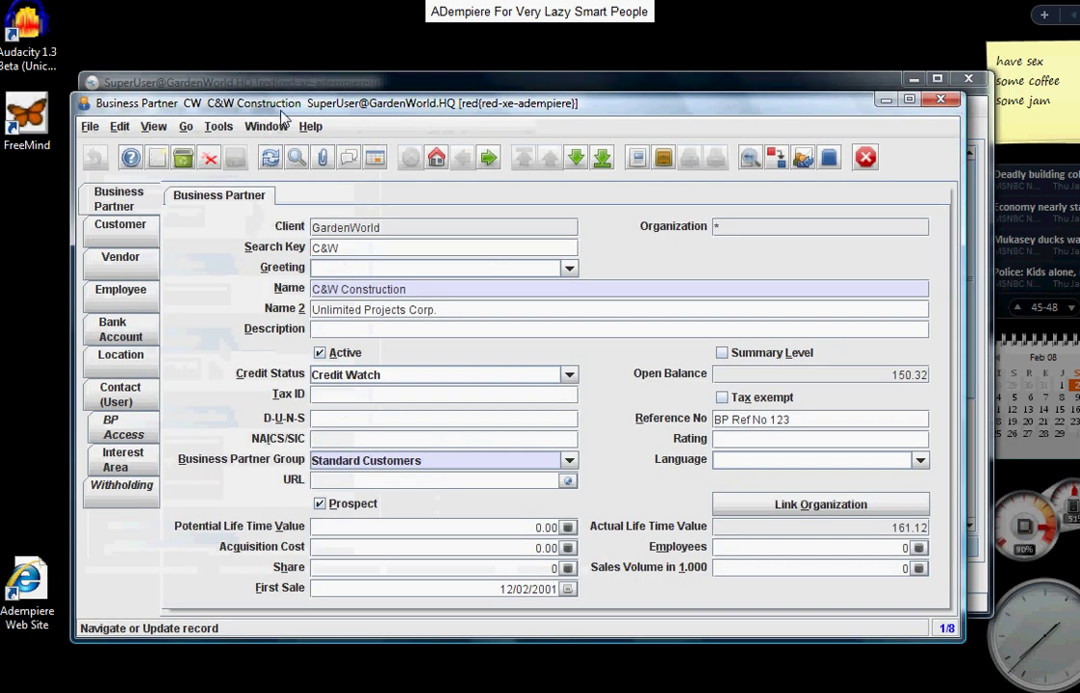
# Return to the main menu via the Window list to open Sales Order, then Material Receipt
pyautogui.click(266, 127)
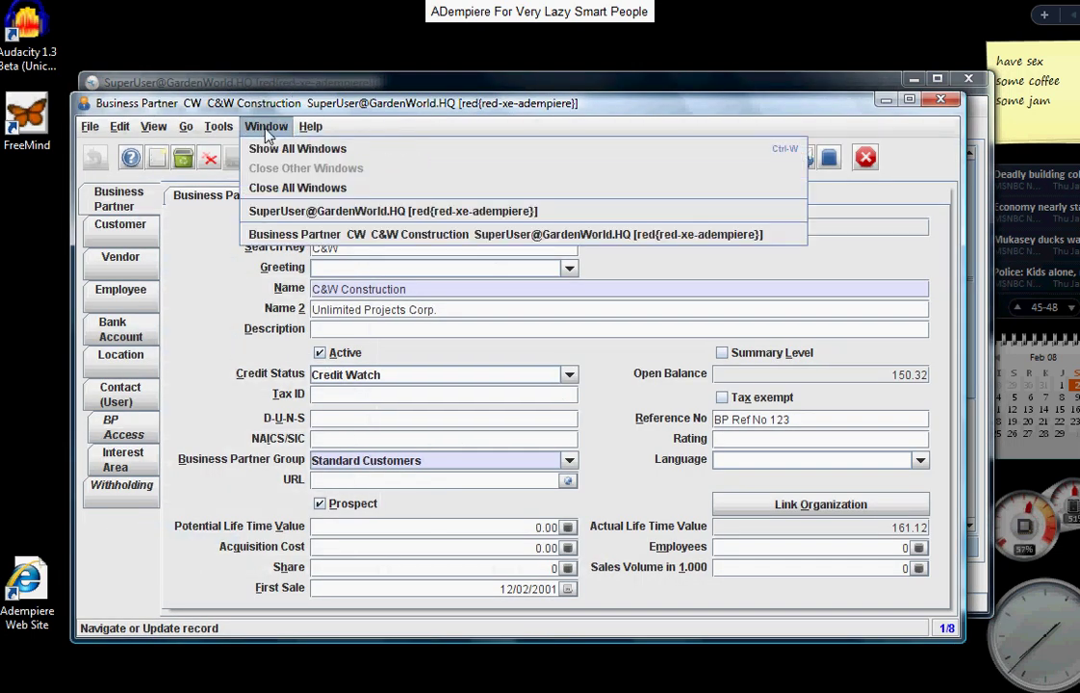
pyautogui.click(273, 211)
pyautogui.click(166, 370)
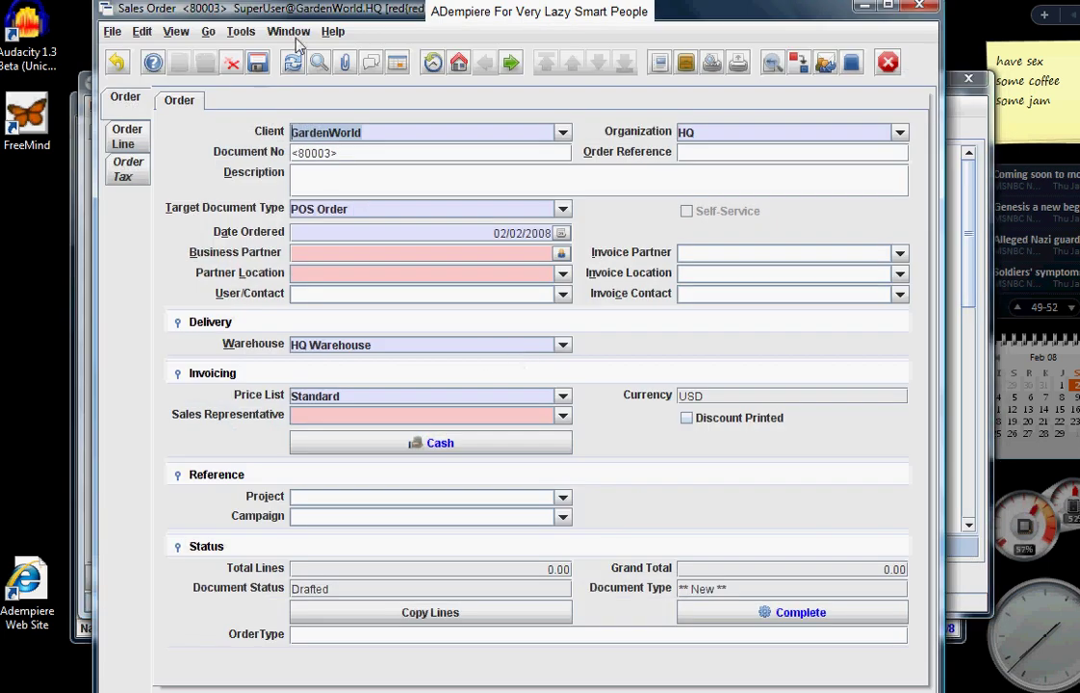
pyautogui.click(288, 32)
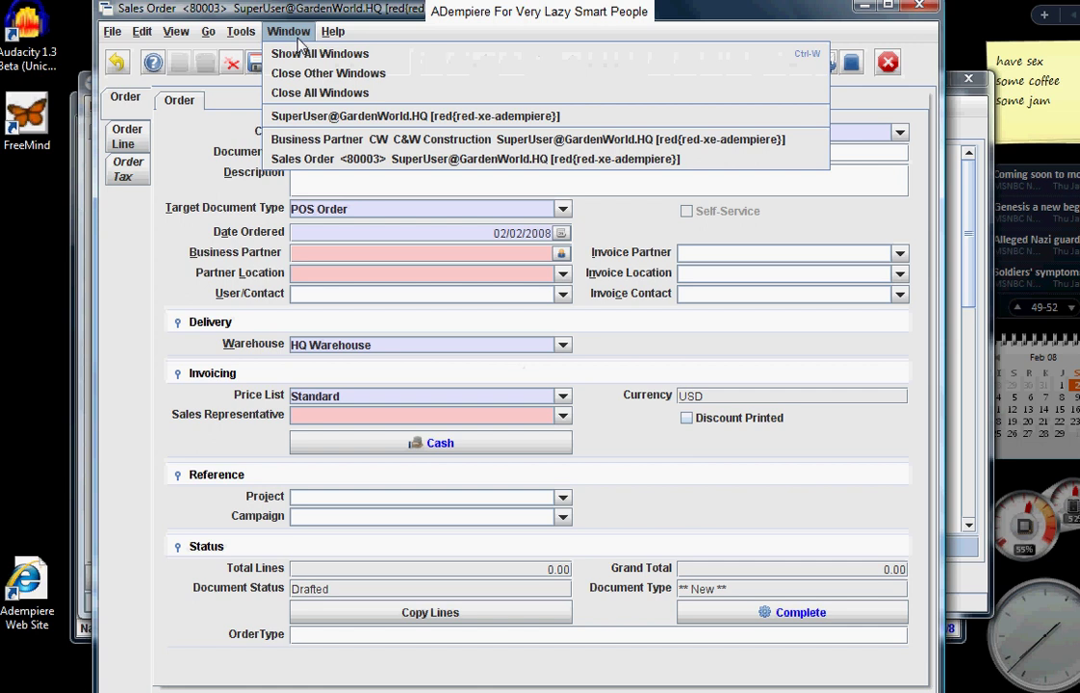
pyautogui.click(287, 115)
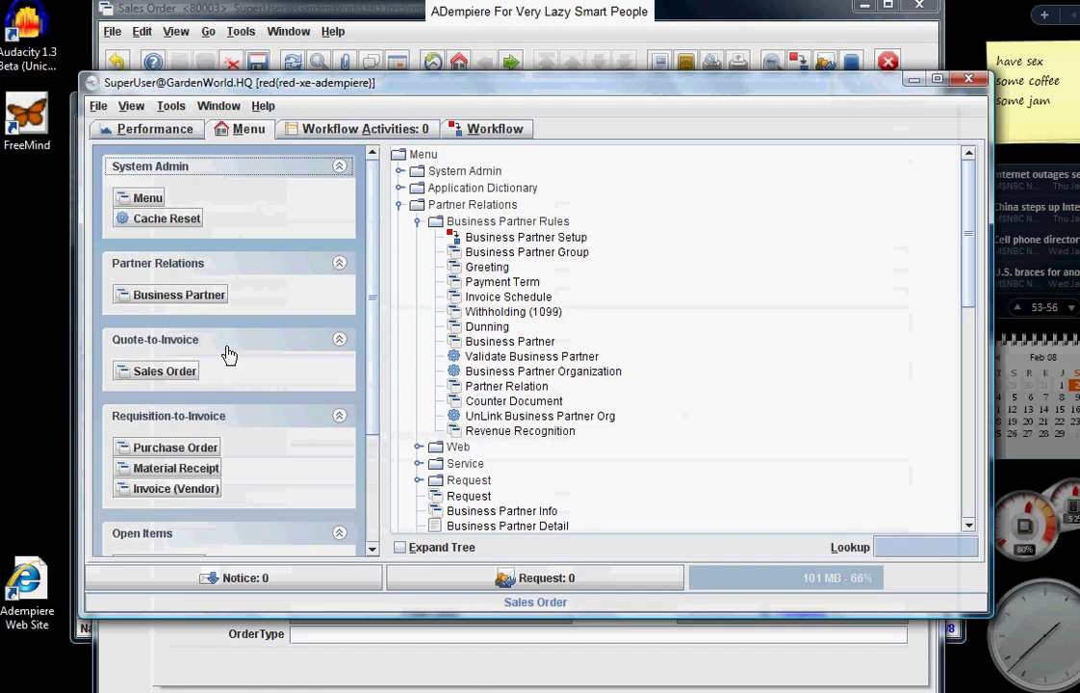
pyautogui.click(183, 469)
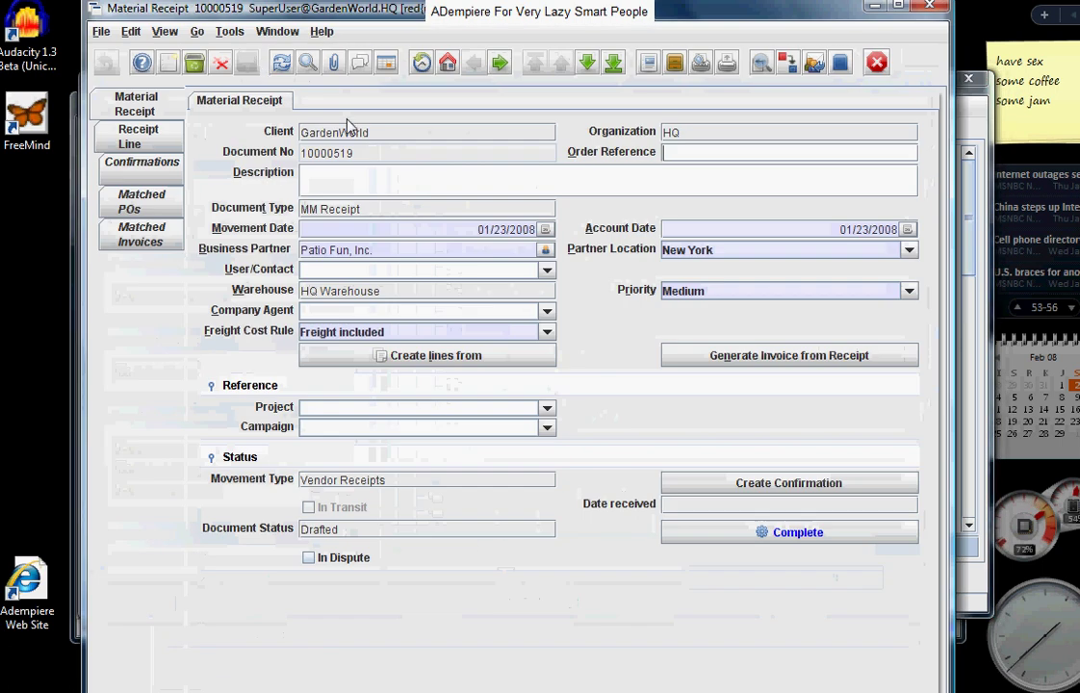
# Preview all open windows with Show All Windows and pick the main menu tile
pyautogui.click(280, 34)
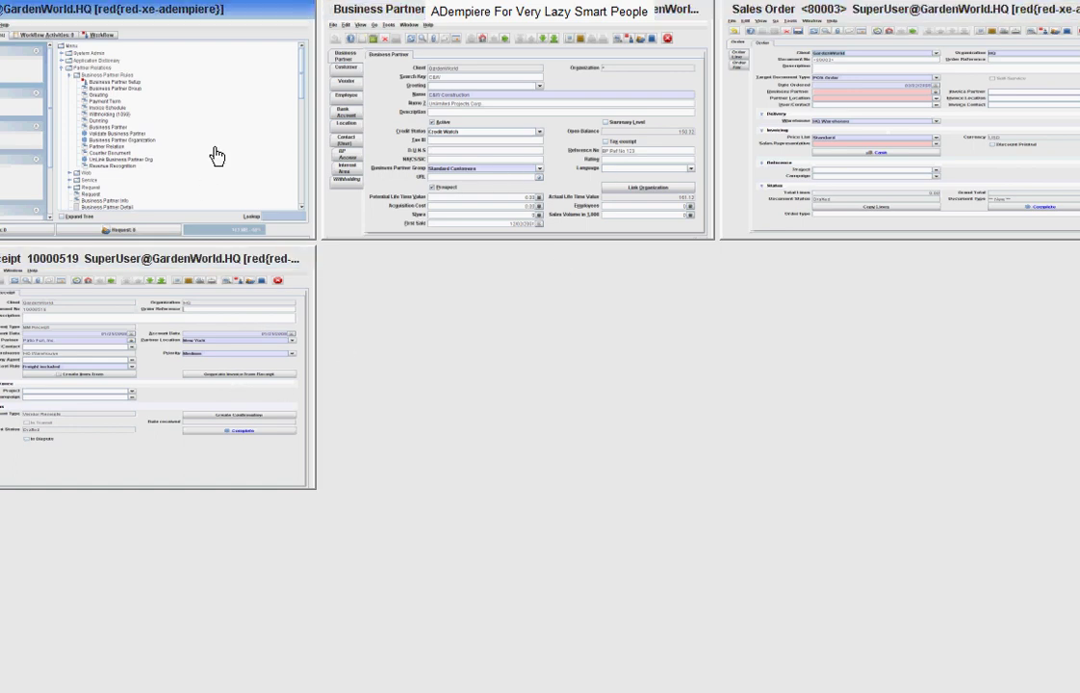
pyautogui.click(217, 156)
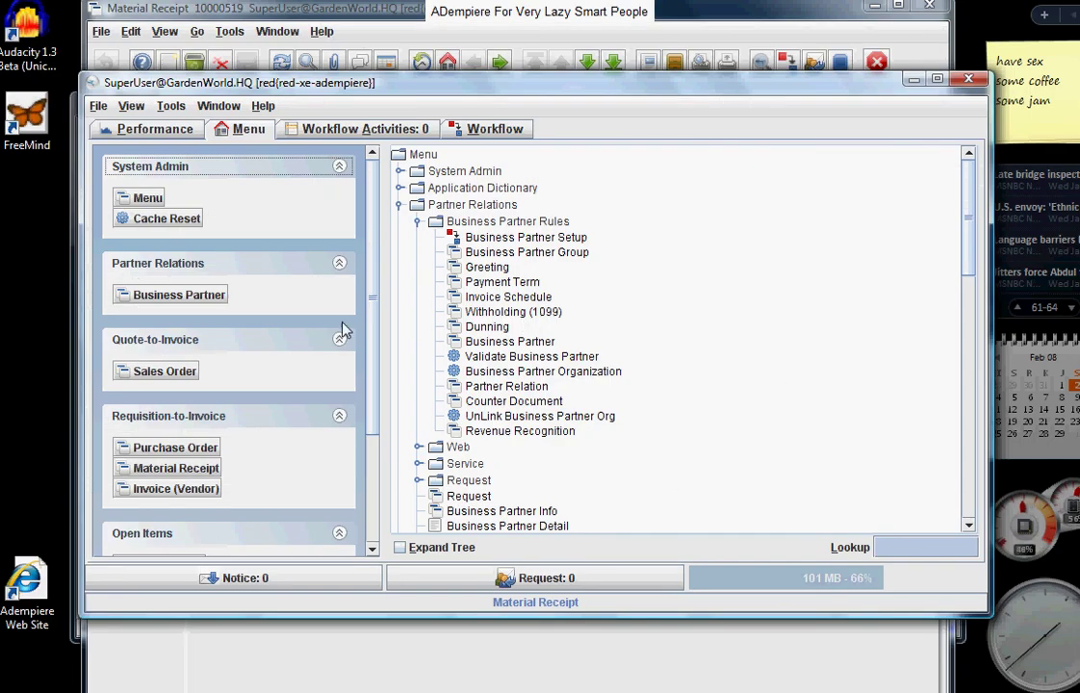
# Open and close UnLink Business Partner Org, then open Business Partner Organization and Request
pyautogui.click(513, 420)
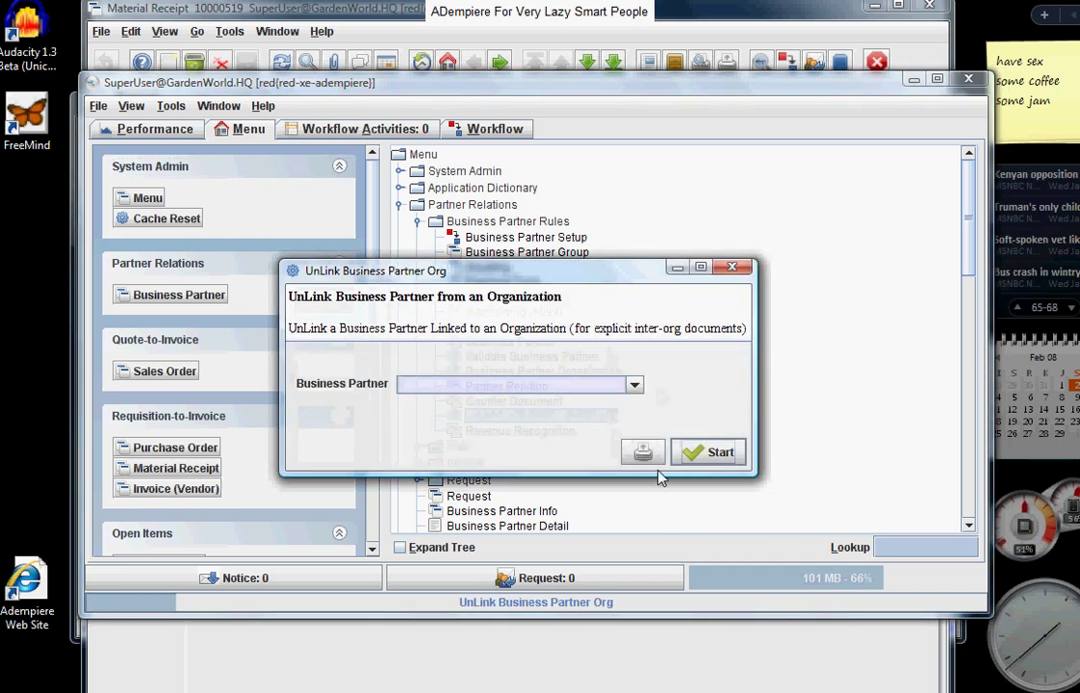
pyautogui.click(732, 267)
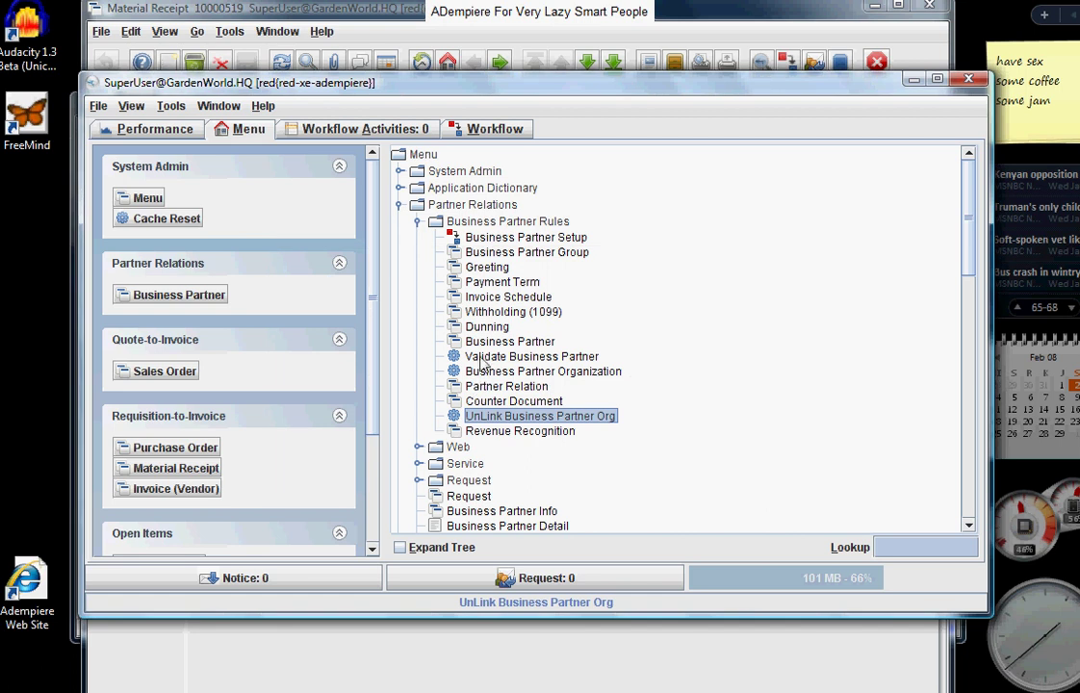
pyautogui.click(511, 371)
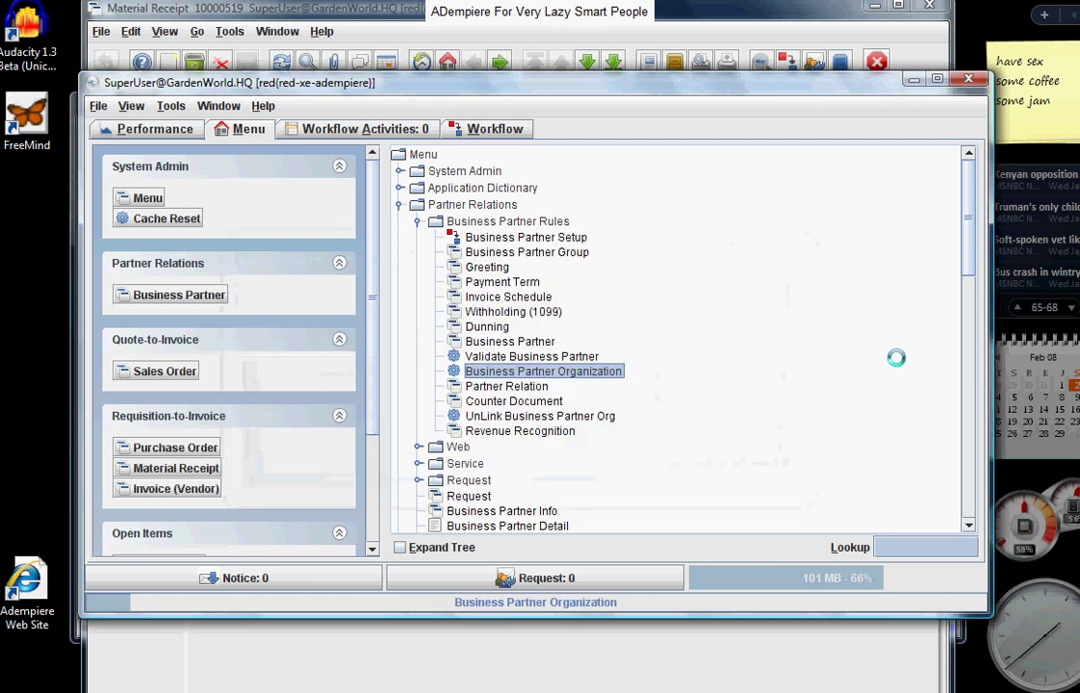
pyautogui.click(471, 496)
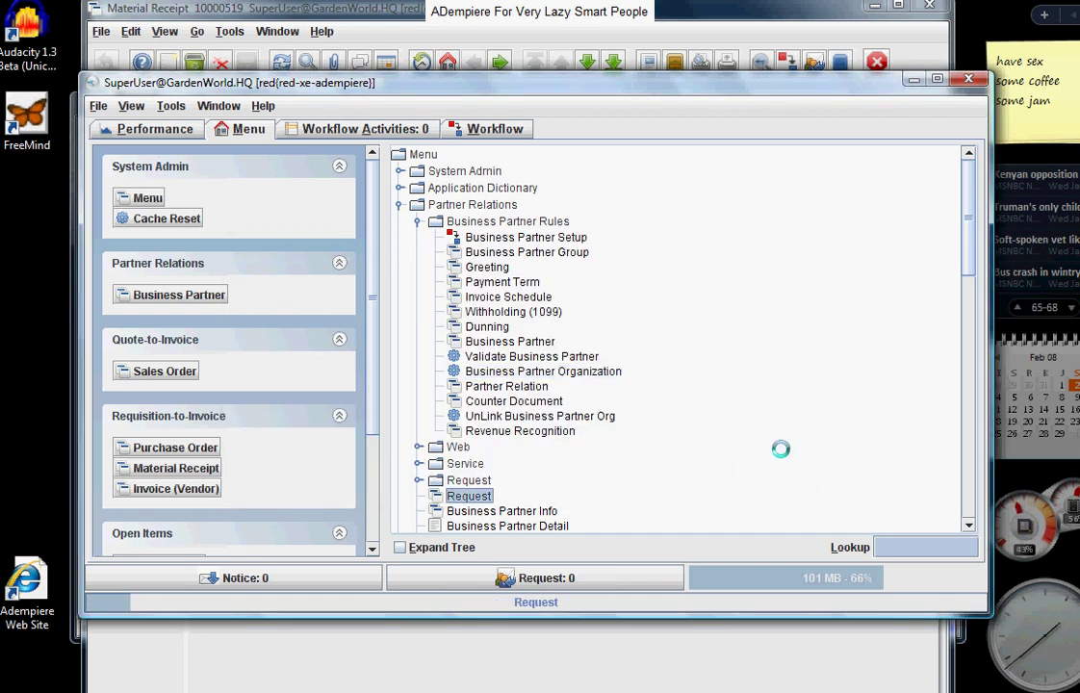